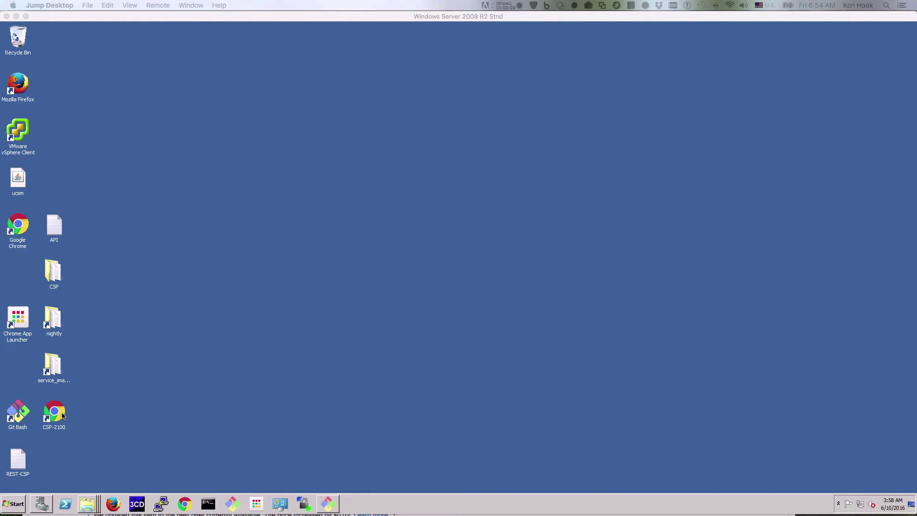
# - Open the CSP-2100 web console and sign in with the admin password
pyautogui.doubleClick(62, 414)
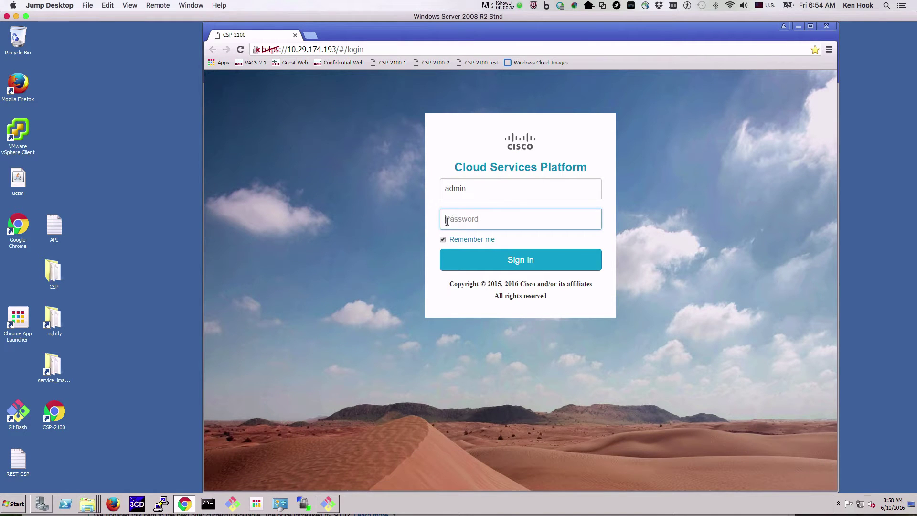
pyautogui.write('admin123')
pyautogui.press('Return')
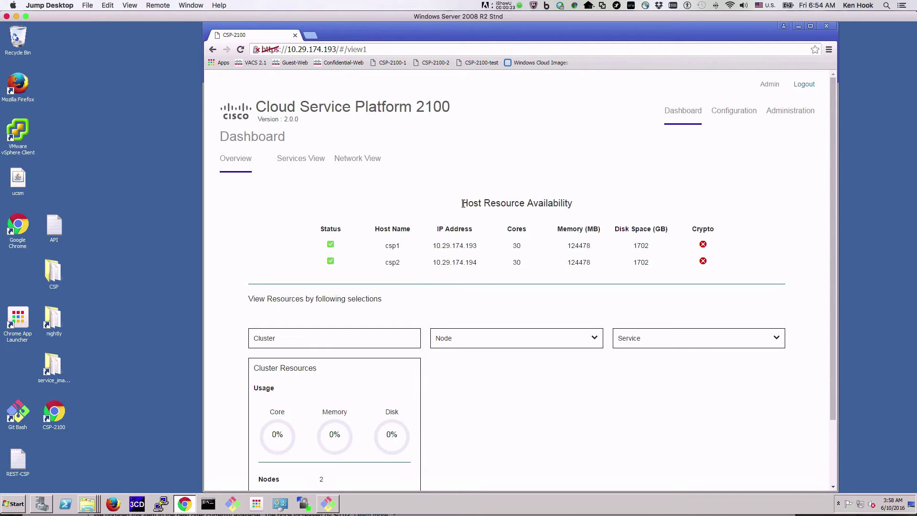
# - Create a new service in the Configuration area named CSR-GUI
pyautogui.click(732, 115)
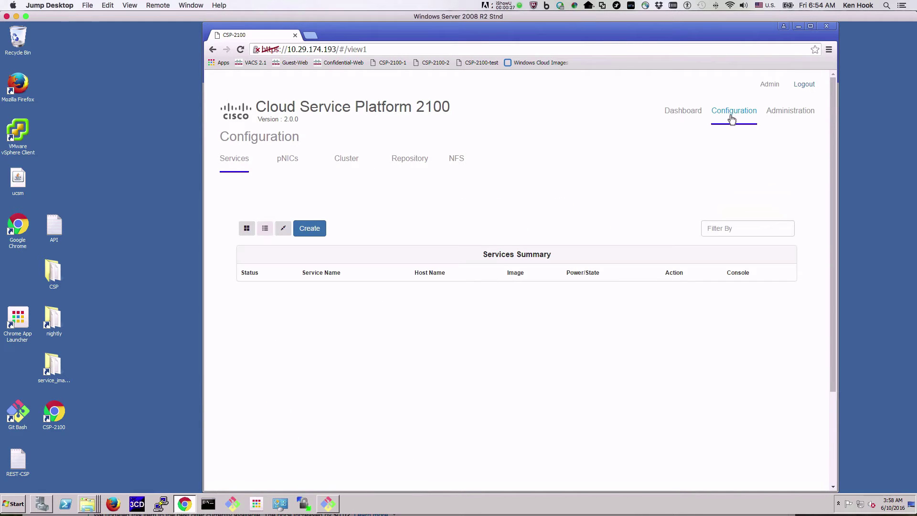
pyautogui.click(316, 234)
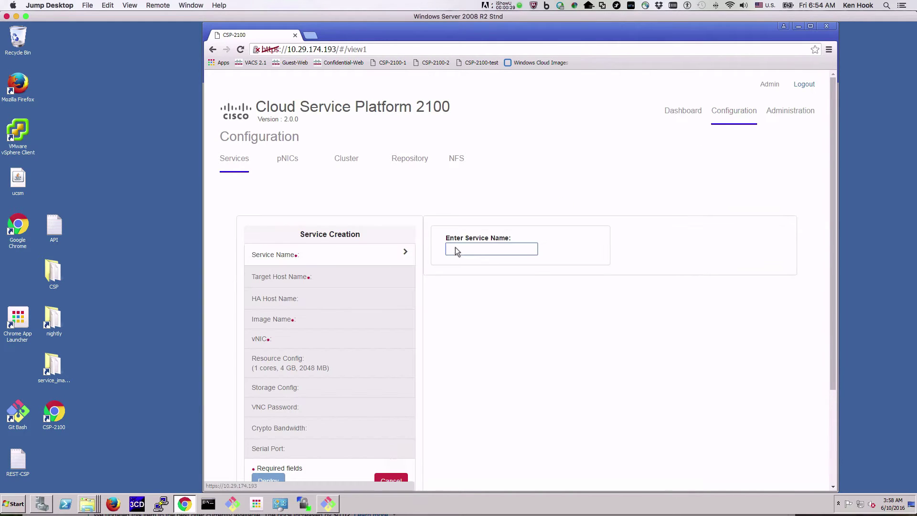
pyautogui.click(464, 248)
pyautogui.write('C')
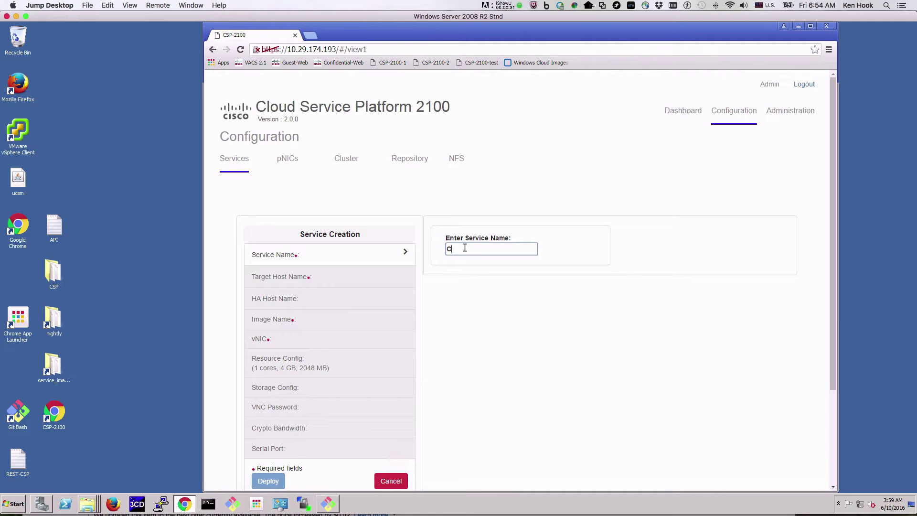
pyautogui.write('SR-GUI')
pyautogui.press('Return')
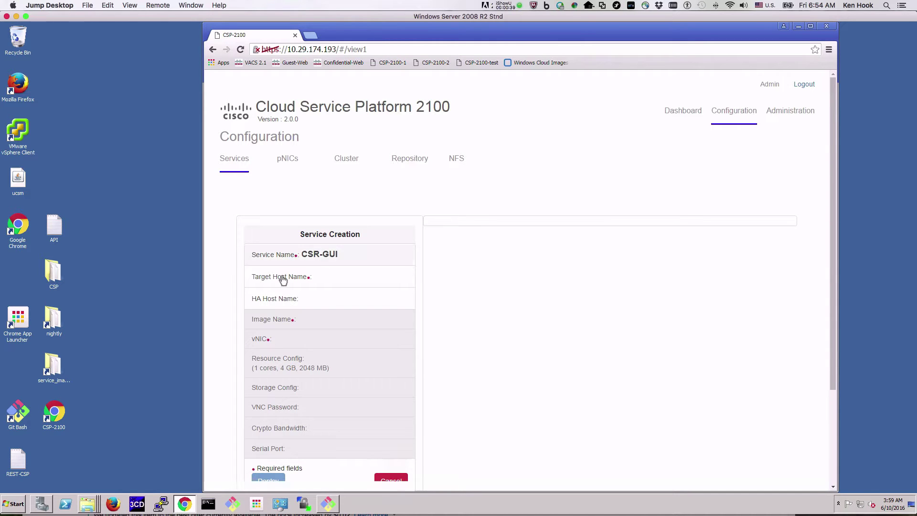
# - Target host csp1 with the csr1000v-universalk9.03.13.01.S.154-3.S1-ext.qcow2 boot image
pyautogui.click(349, 281)
pyautogui.click(470, 247)
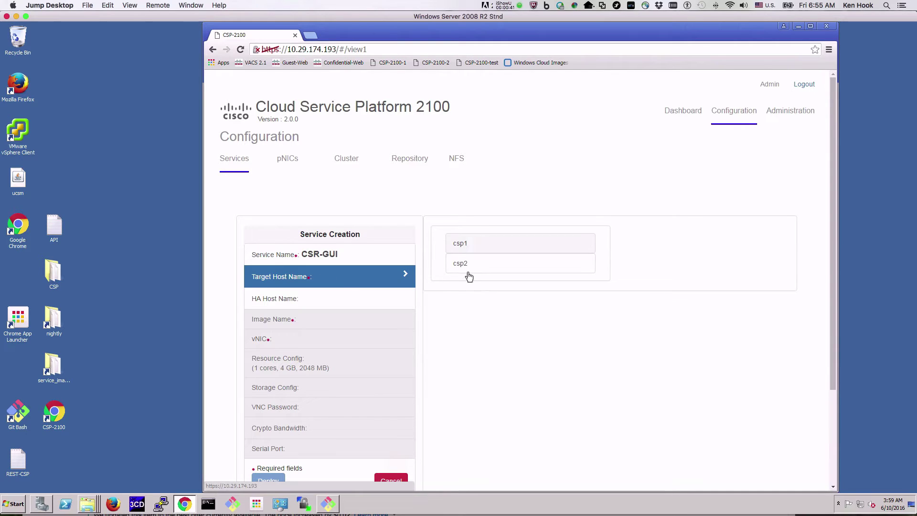
pyautogui.click(270, 319)
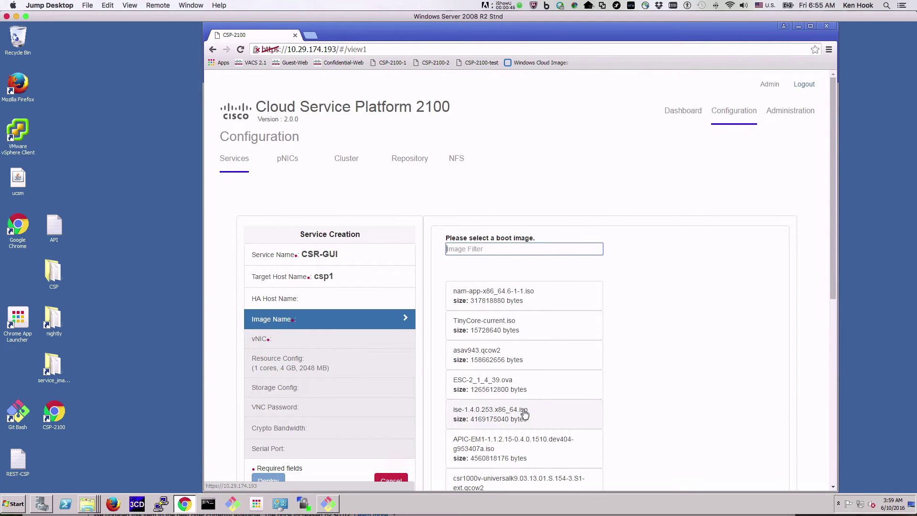
pyautogui.click(493, 482)
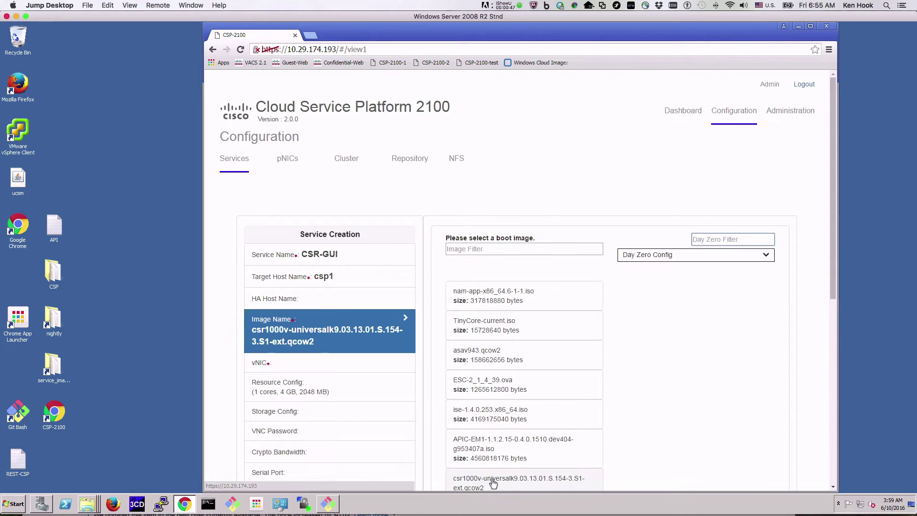
# - Add three vNICs and make vNIC 1 virtio on external network MGMT_PC
pyautogui.click(295, 364)
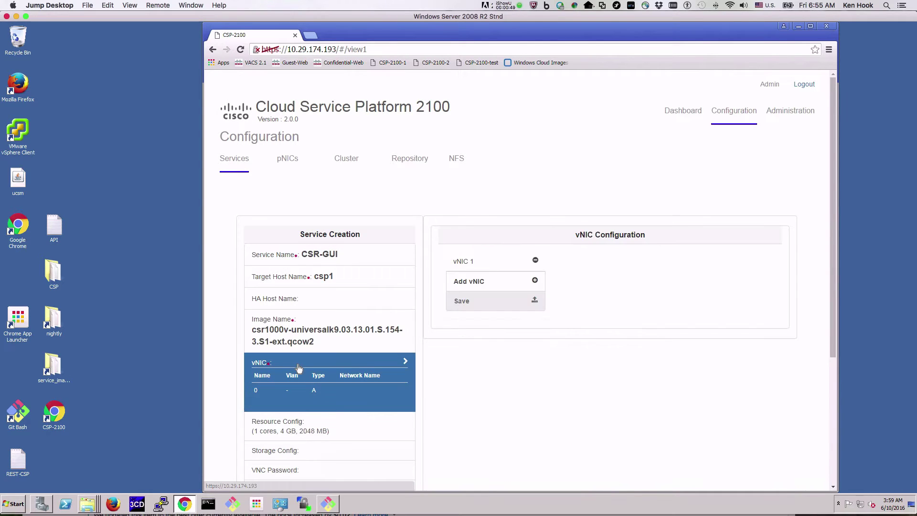
pyautogui.click(535, 287)
pyautogui.click(535, 306)
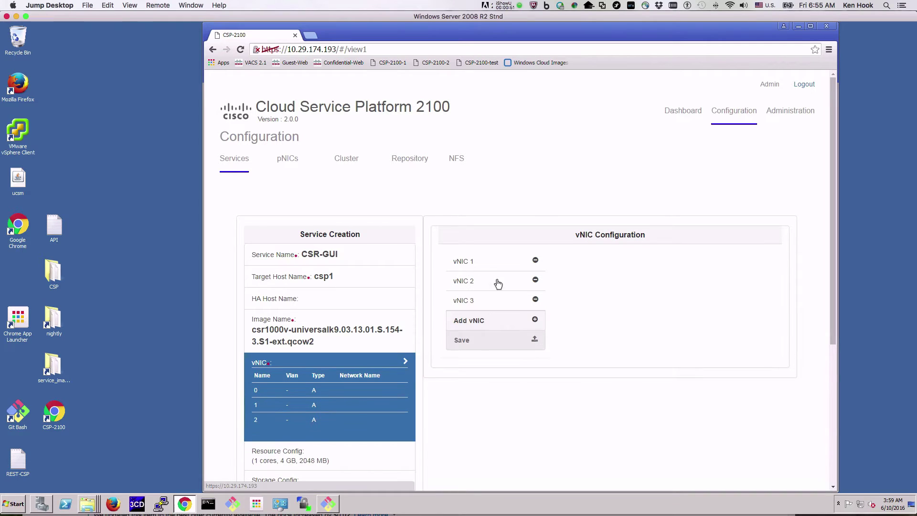
pyautogui.click(481, 263)
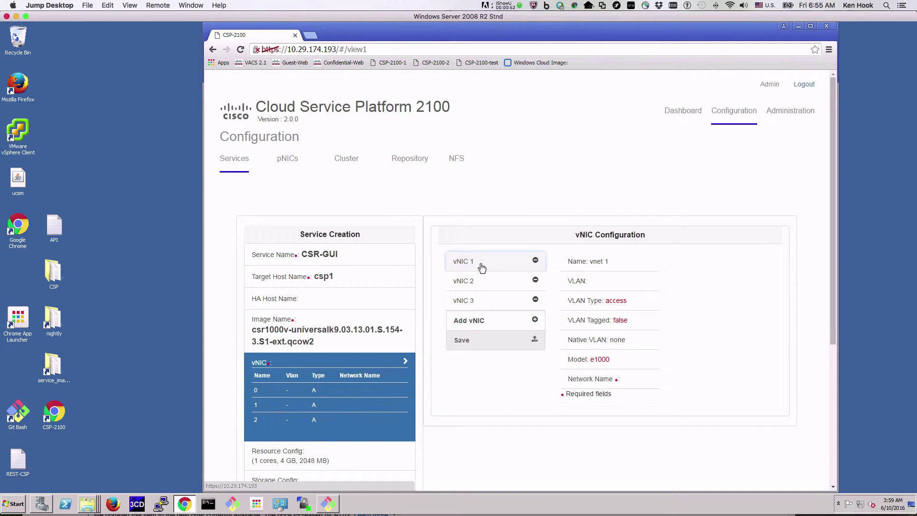
pyautogui.click(606, 364)
pyautogui.click(614, 381)
pyautogui.click(716, 285)
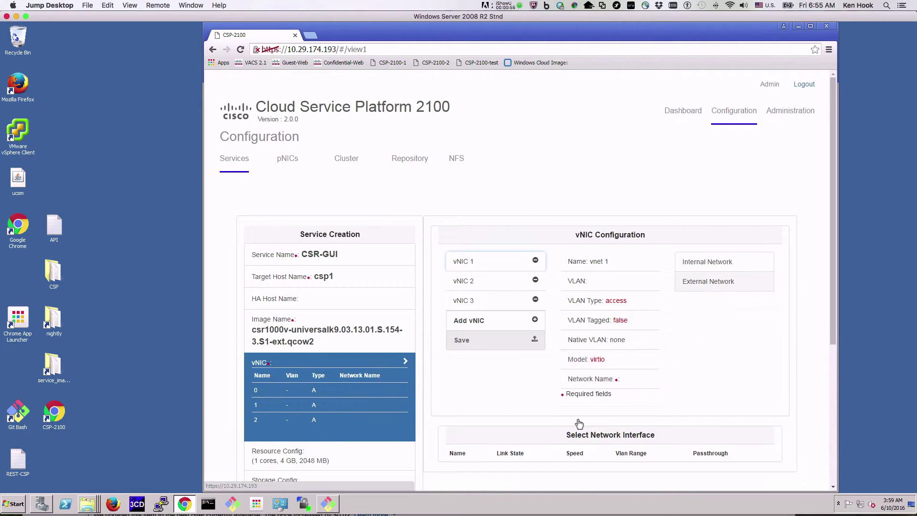
pyautogui.scroll(-2, 507, 442)
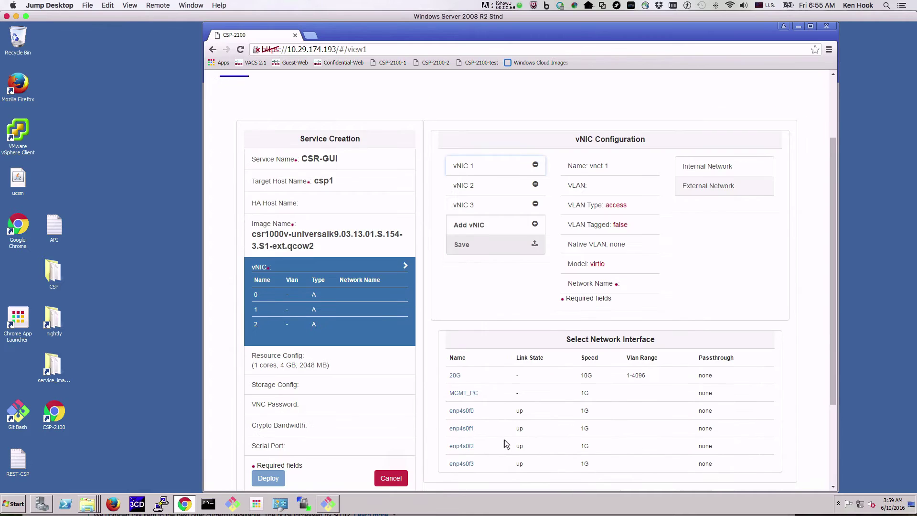
pyautogui.click(470, 394)
# - Make vNIC 2 virtio on the external 20G interface
pyautogui.click(474, 190)
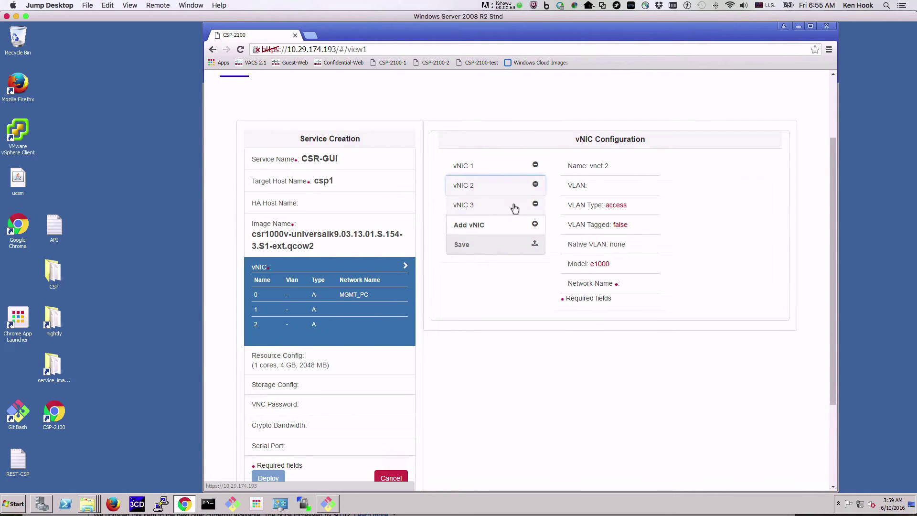
pyautogui.click(606, 265)
pyautogui.click(653, 287)
pyautogui.click(702, 189)
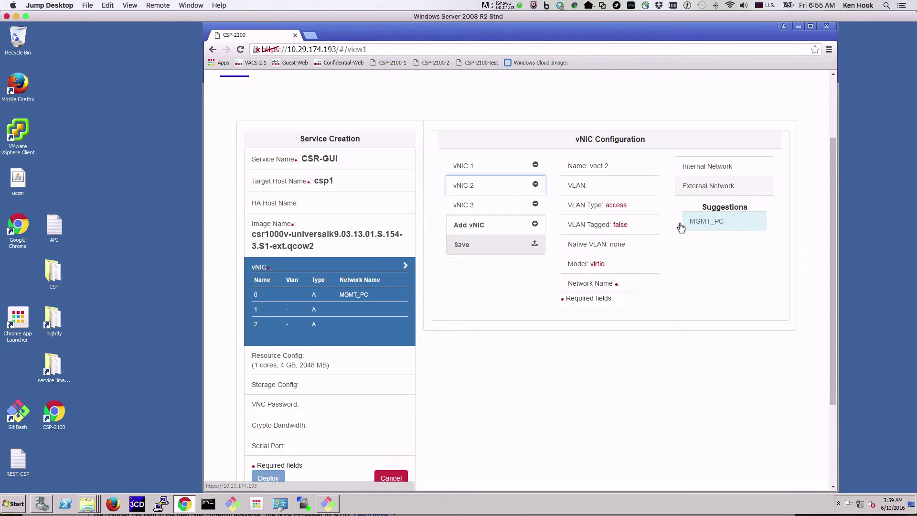
pyautogui.click(455, 376)
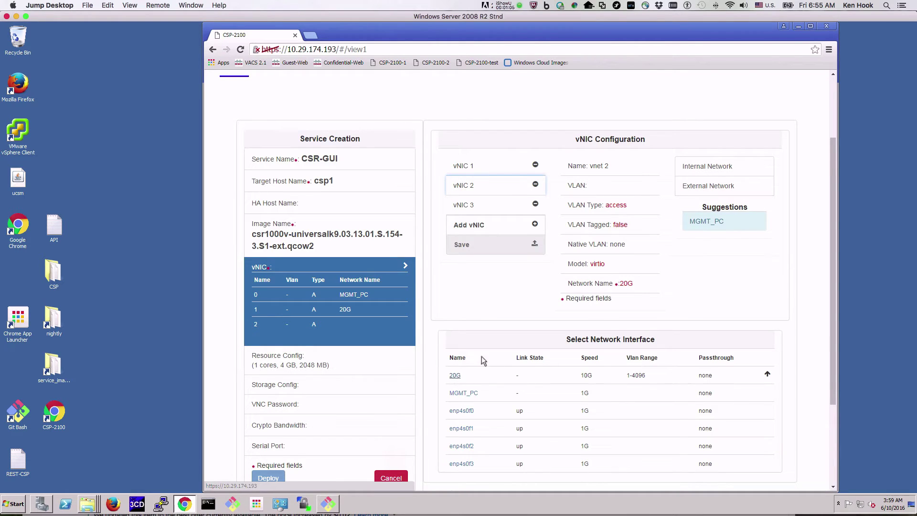
# - Make vNIC 3 virtio on 20G, save the vNICs, and begin editing the core count
pyautogui.click(497, 206)
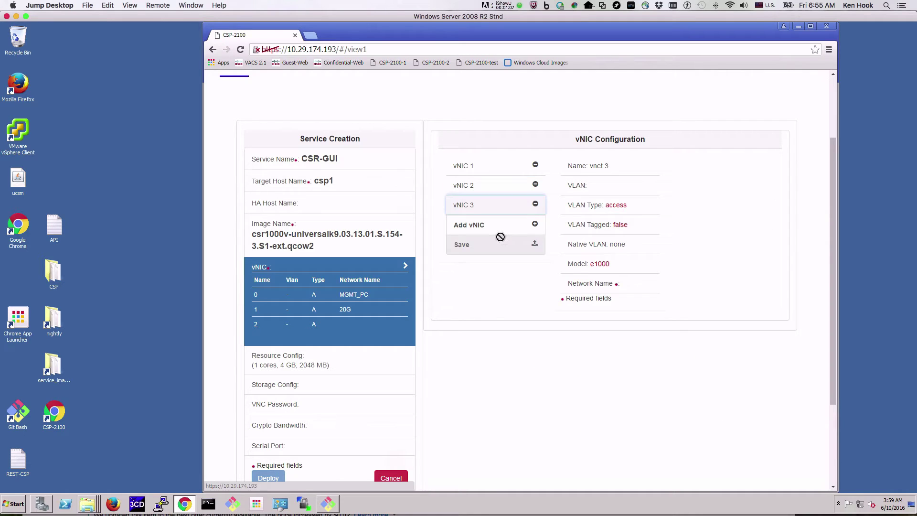
pyautogui.click(602, 266)
pyautogui.click(612, 283)
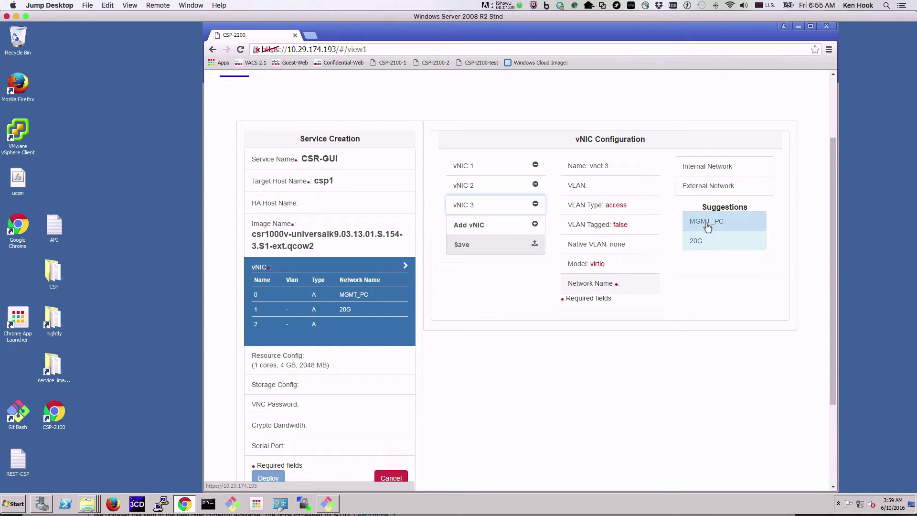
pyautogui.click(696, 241)
pyautogui.click(475, 247)
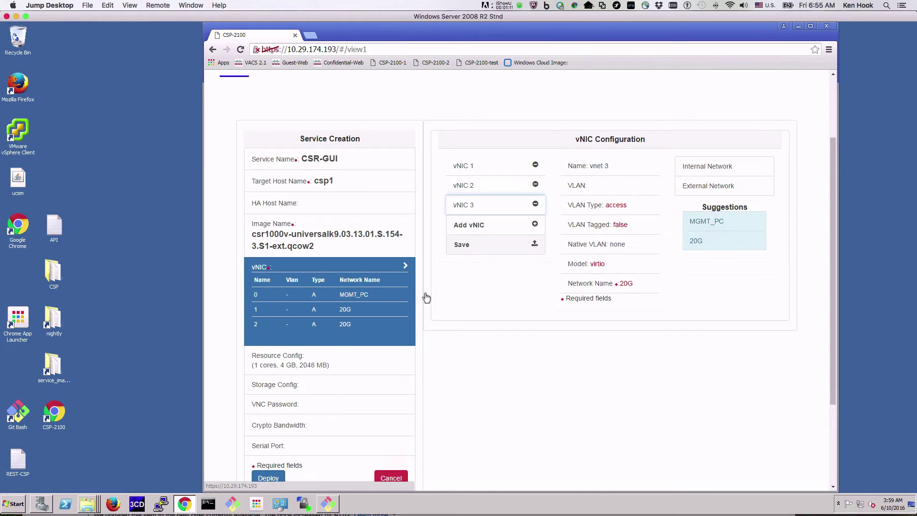
pyautogui.click(330, 360)
pyautogui.click(523, 150)
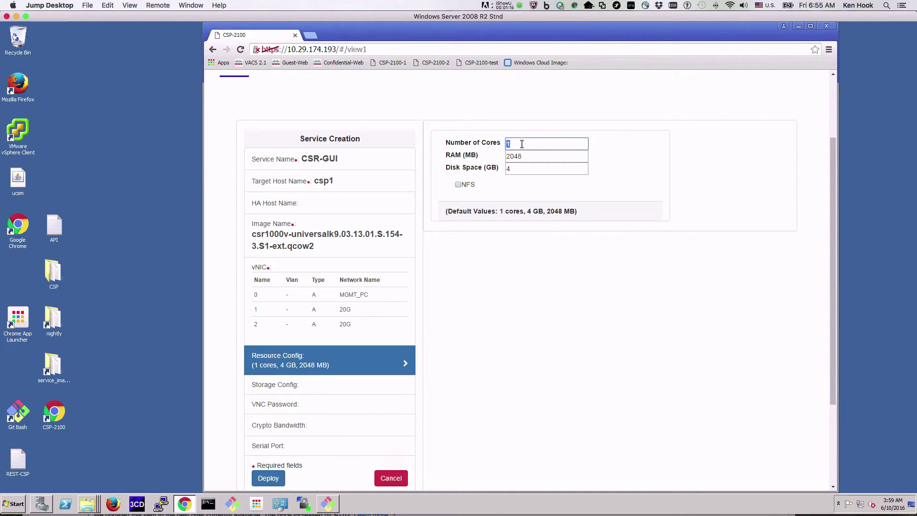
# - Enter 4096 RAM and 10 disk, deploy CSR-GUI, and dismiss the creation notice
pyautogui.press('Tab')
pyautogui.write('4096')
pyautogui.press('Tab')
pyautogui.write('10')
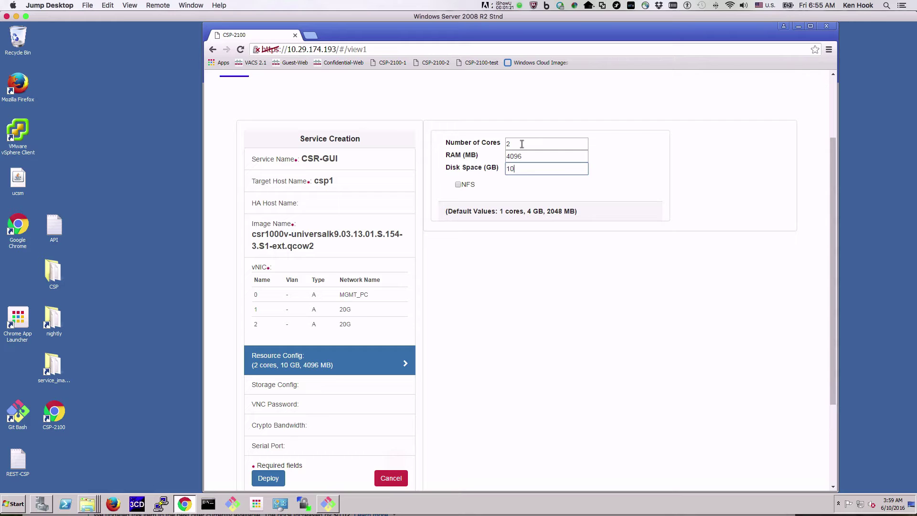
pyautogui.click(280, 478)
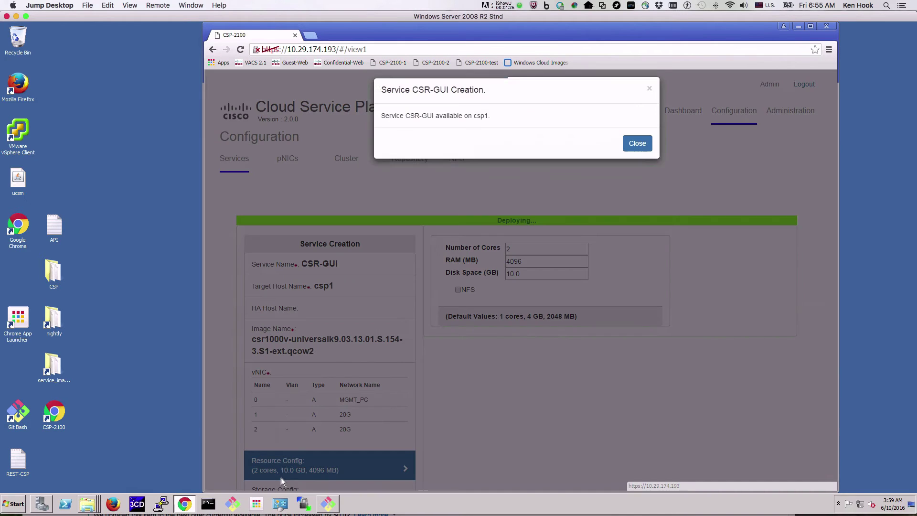
pyautogui.click(637, 152)
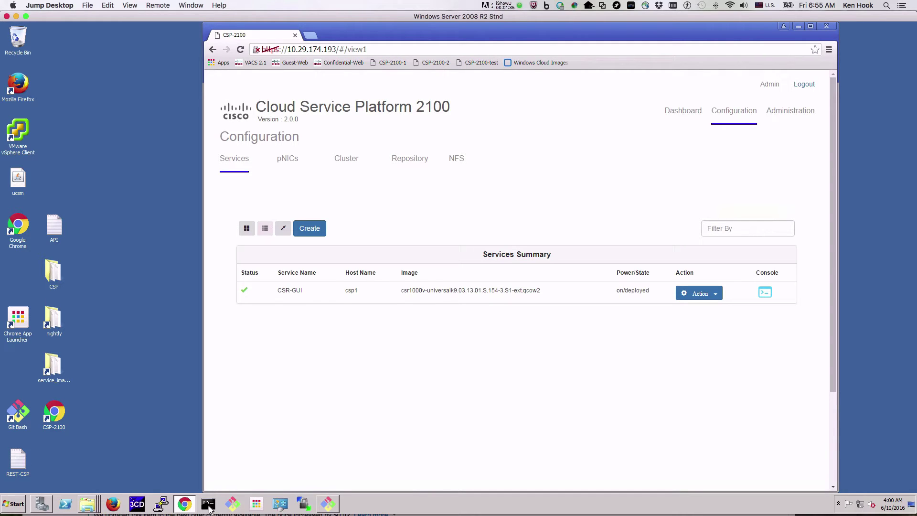
# - Open a PuTTY SSH session to 10.29.174.193 and log in as admin
pyautogui.click(162, 505)
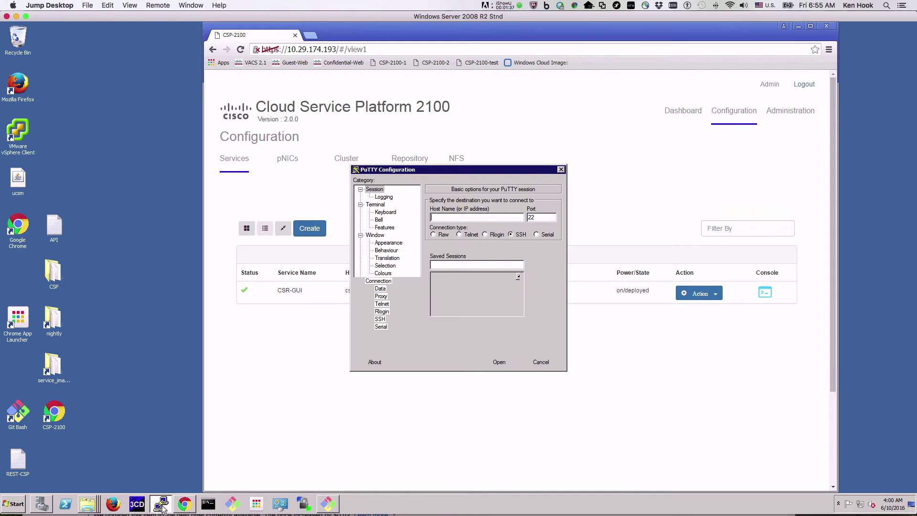
pyautogui.doubleClick(446, 312)
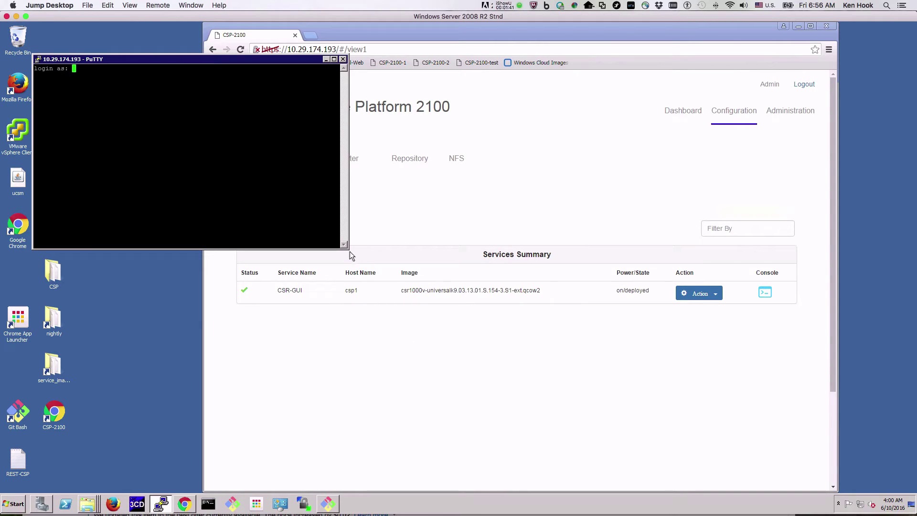
pyautogui.moveTo(348, 249); pyautogui.dragTo(575, 272)
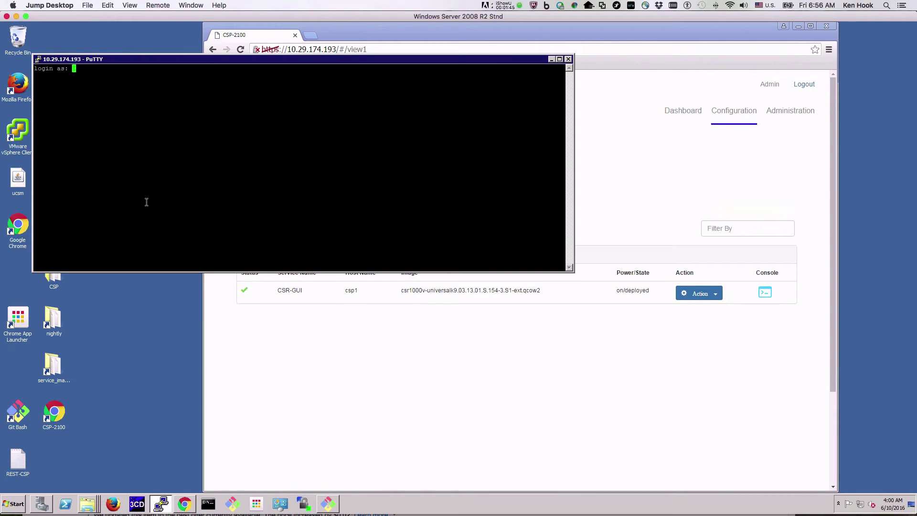
pyautogui.write('admin')
pyautogui.press('Return')
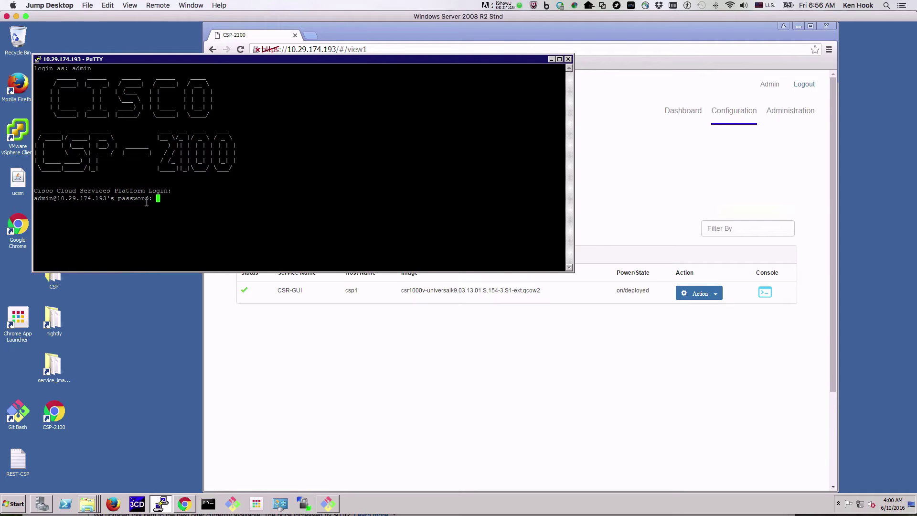
pyautogui.press('Return')
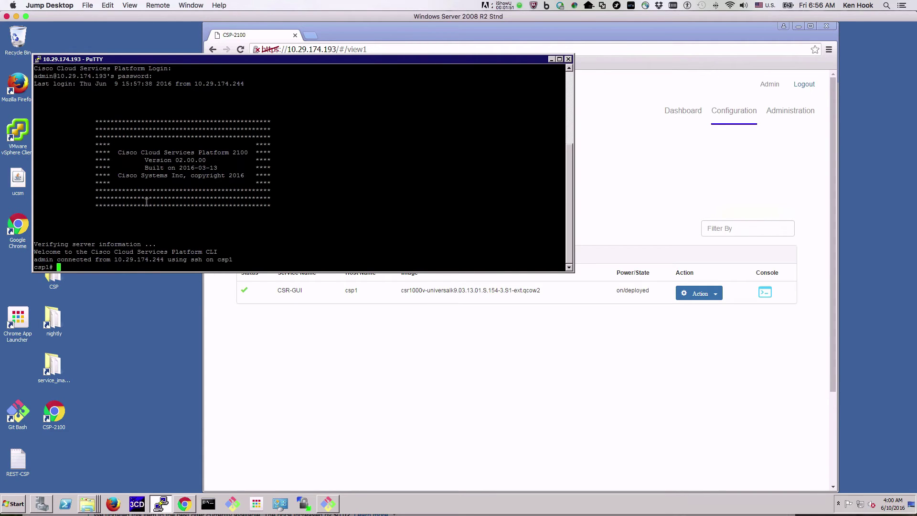
# - Run 'show service' and highlight the CSR-GUI row showing on/deployed
pyautogui.write('show service')
pyautogui.press('Return')
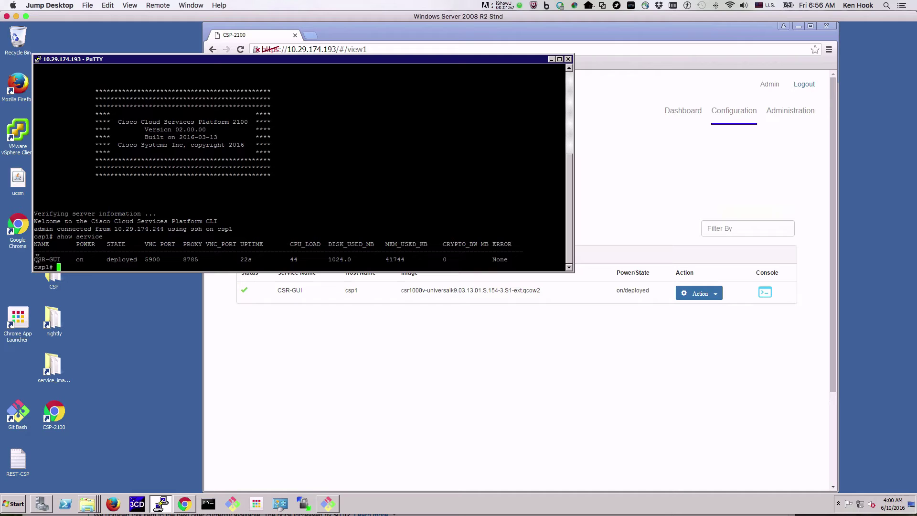
pyautogui.moveTo(38, 257); pyautogui.dragTo(511, 257)
# - Run 'show run' in the csp1 terminal and make the window taller
pyautogui.click(322, 359)
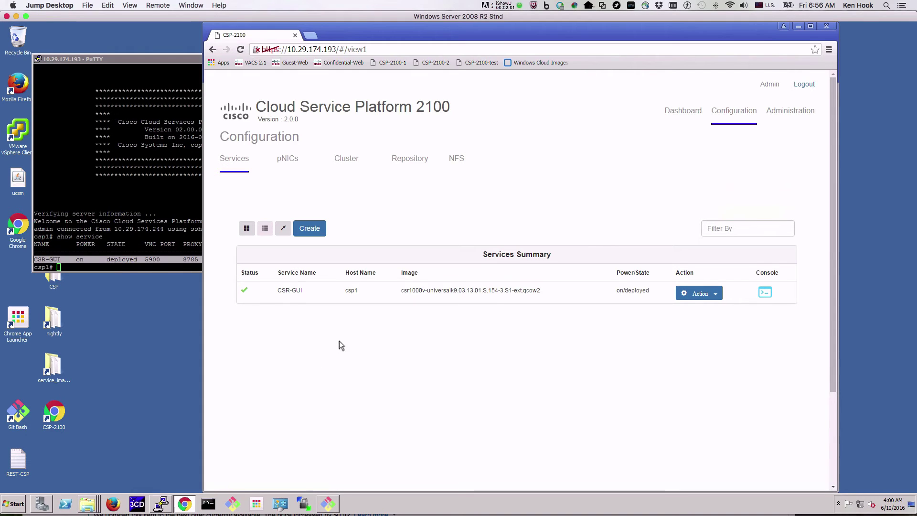
pyautogui.click(148, 256)
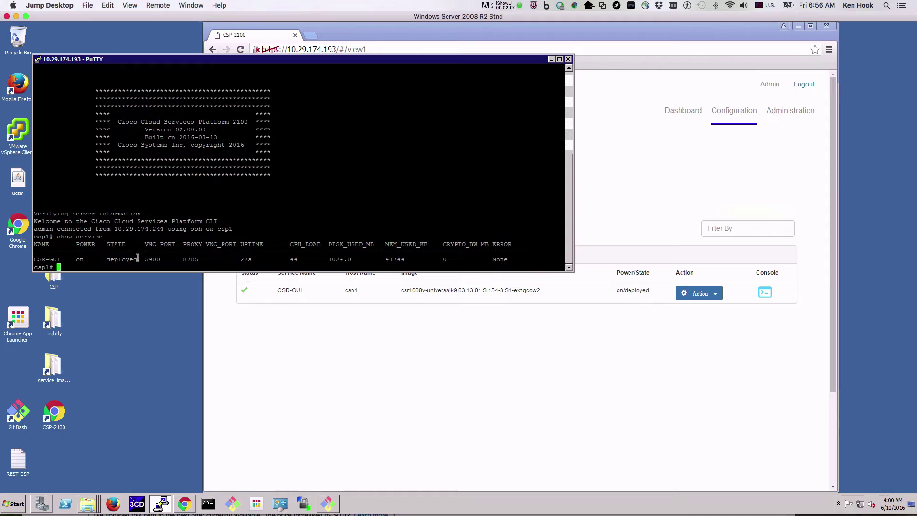
pyautogui.write('show run')
pyautogui.press('Return')
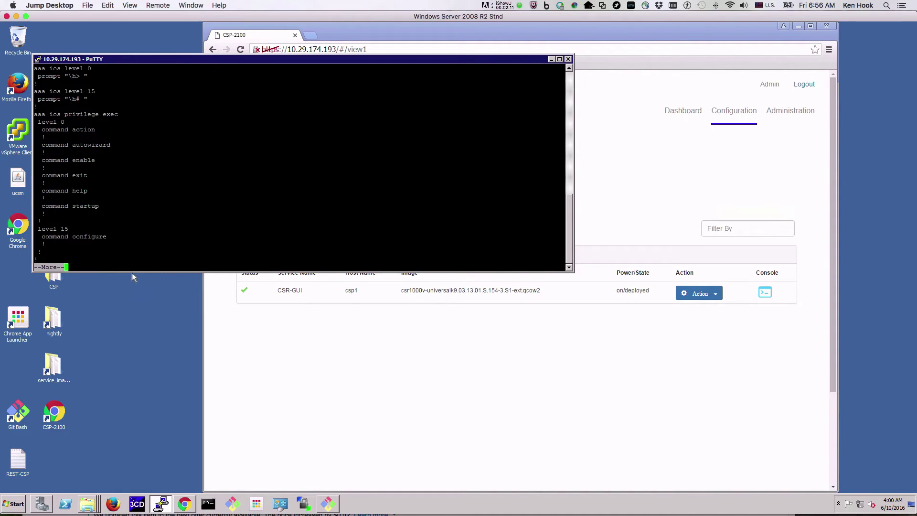
pyautogui.moveTo(132, 271); pyautogui.dragTo(142, 452)
# - Page to the service CSR-GUI section and copy its settings from memory through vnic 2
pyautogui.press('space')
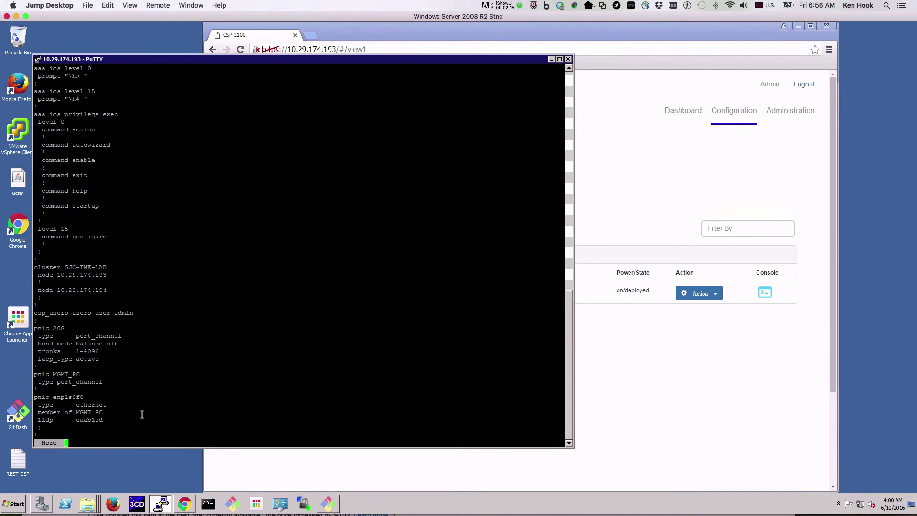
pyautogui.press('Return')
pyautogui.press('space')
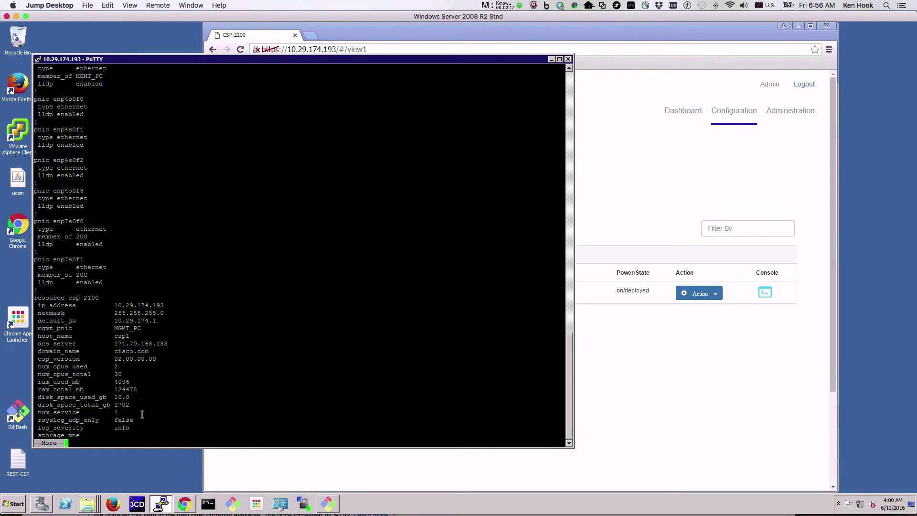
pyautogui.press('space')
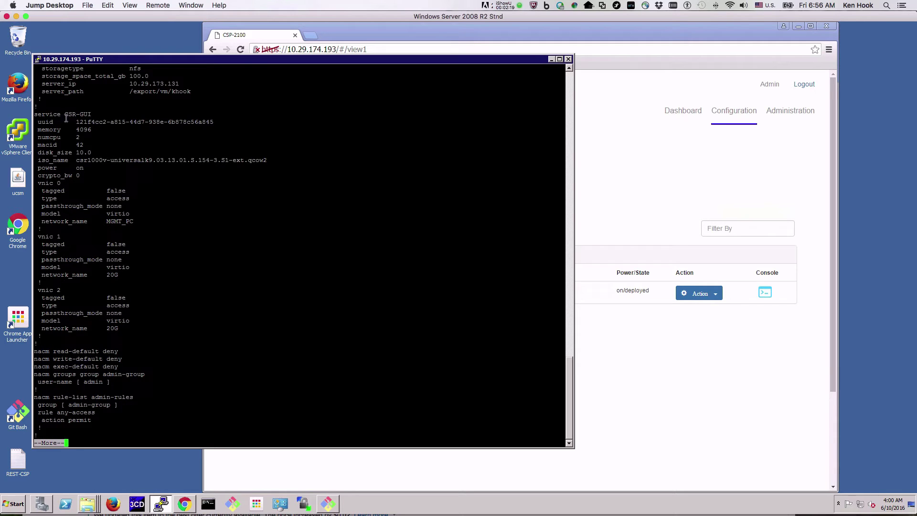
pyautogui.moveTo(34, 114); pyautogui.dragTo(93, 116)
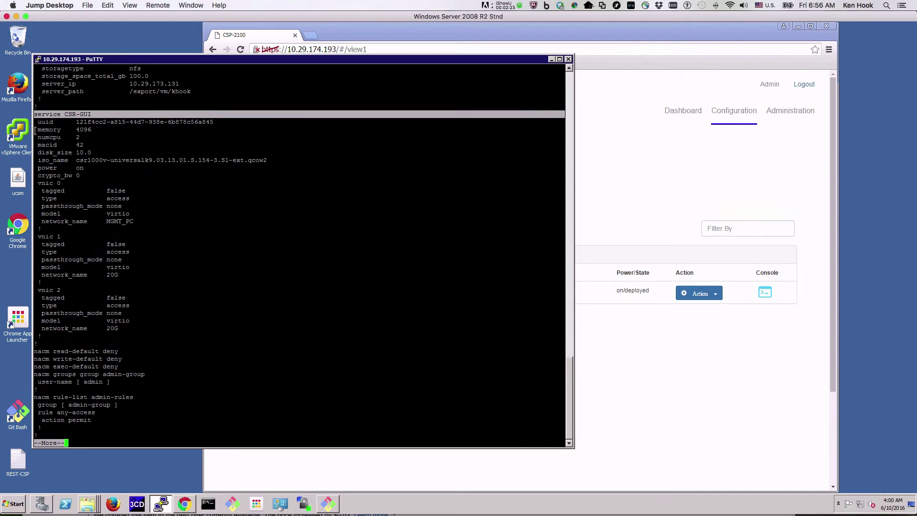
pyautogui.moveTo(35, 130); pyautogui.dragTo(144, 338)
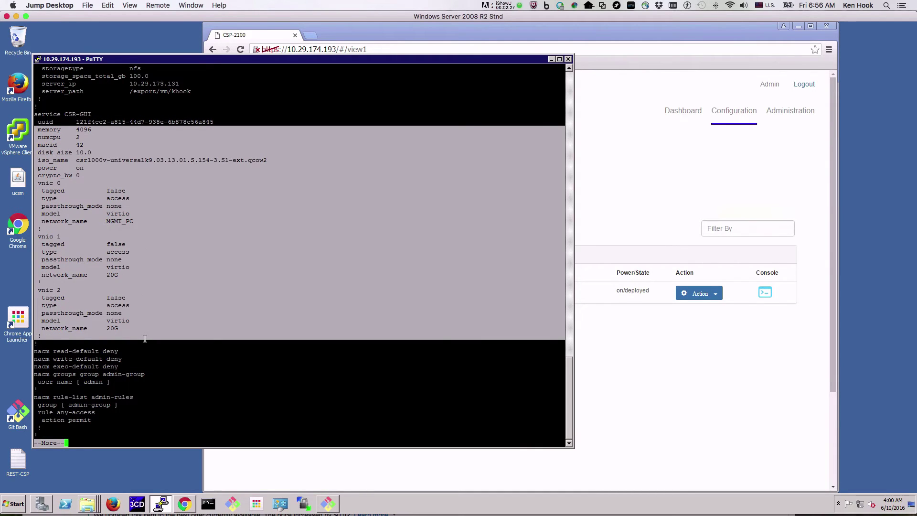
# - Quit paging and define service CSR-CLI in config mode with the pasted CSR-GUI settings
pyautogui.press('q')
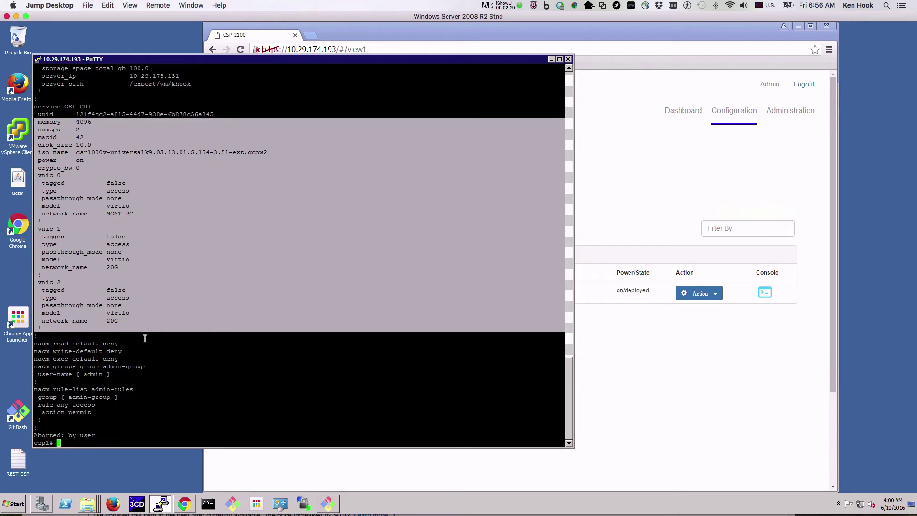
pyautogui.write('conf')
pyautogui.press('Return')
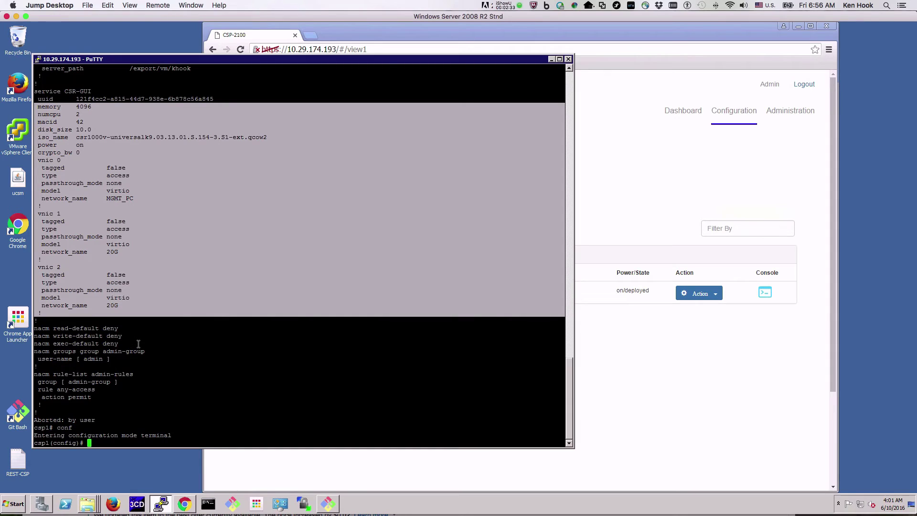
pyautogui.write('service CSR-CLI')
pyautogui.press('Return')
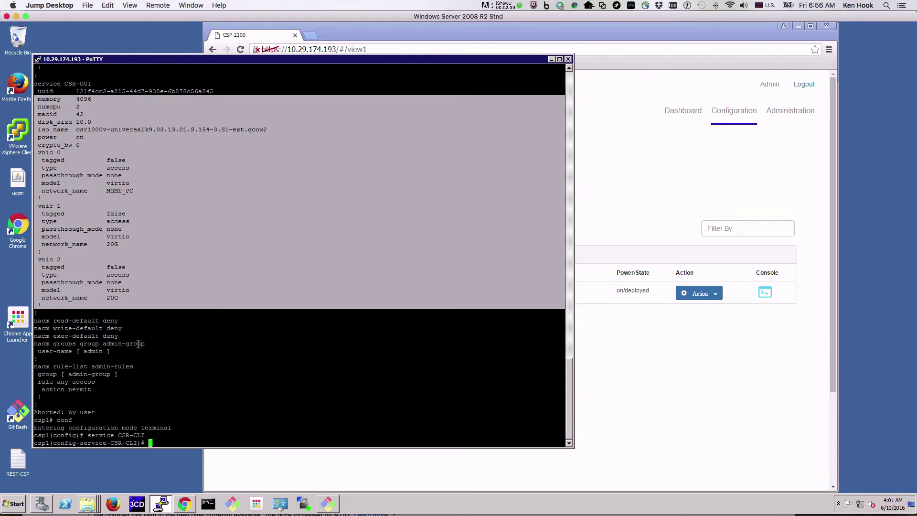
pyautogui.rightClick(161, 442)
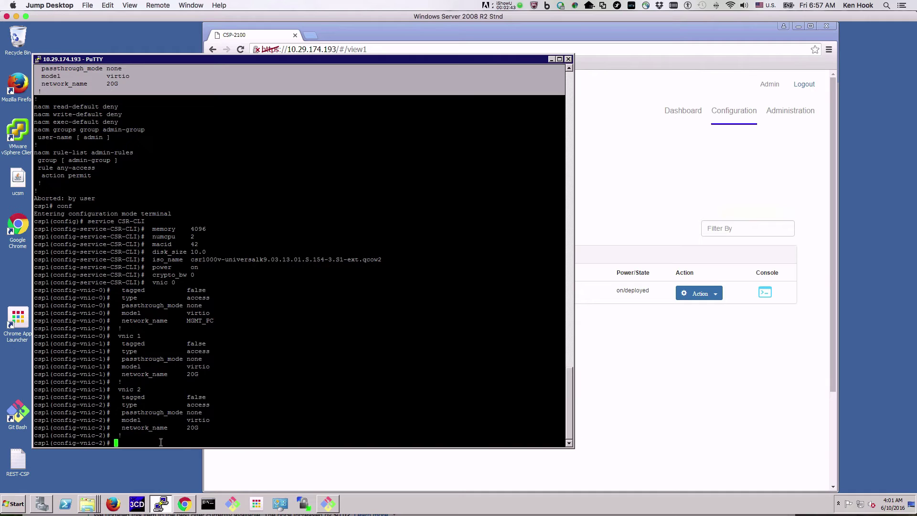
# - Commit, exit config mode, and run 'show service' to confirm CSR-CLI deployed on port 5901
pyautogui.write('commit')
pyautogui.press('Return')
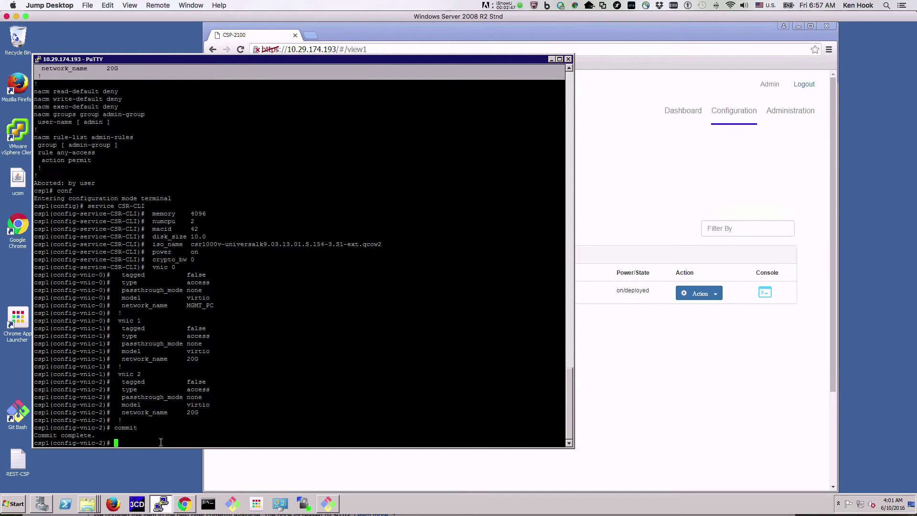
pyautogui.write('end')
pyautogui.press('Return')
pyautogui.write('show ')
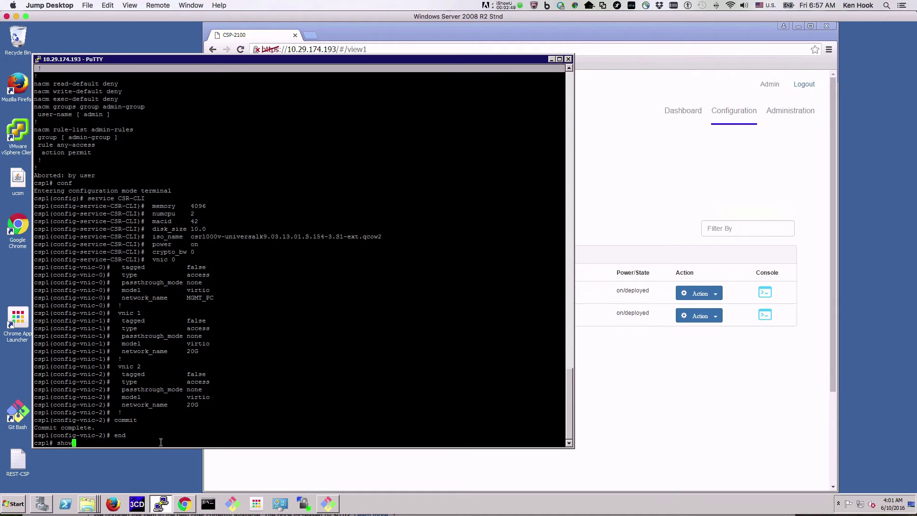
pyautogui.write('service')
pyautogui.press('Return')
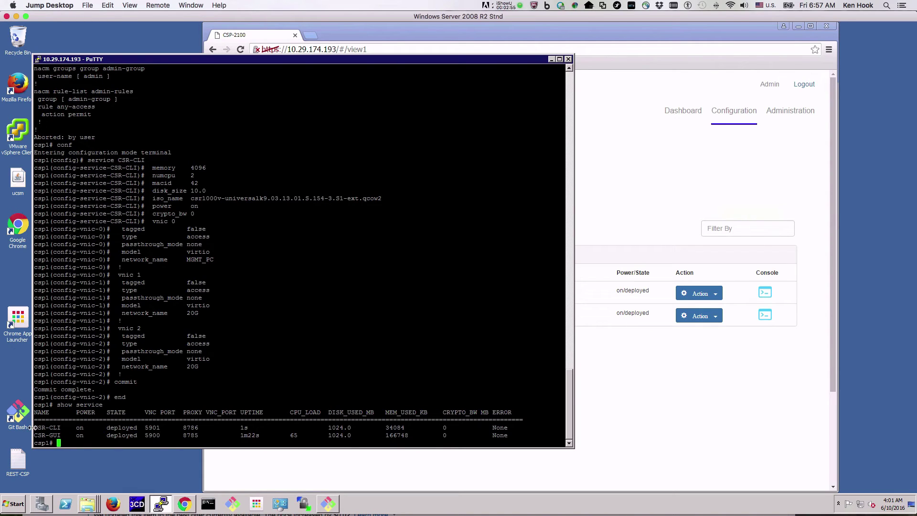
# - Highlight CSR-CLI in the CLI list and verify the web Services Summary shows it beside CSR-GUI
pyautogui.moveTo(34, 427); pyautogui.dragTo(124, 428)
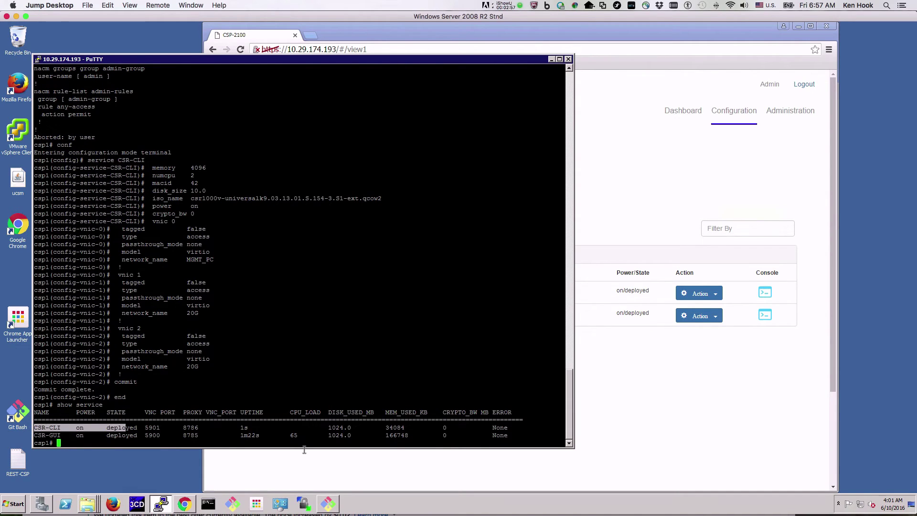
pyautogui.click(561, 475)
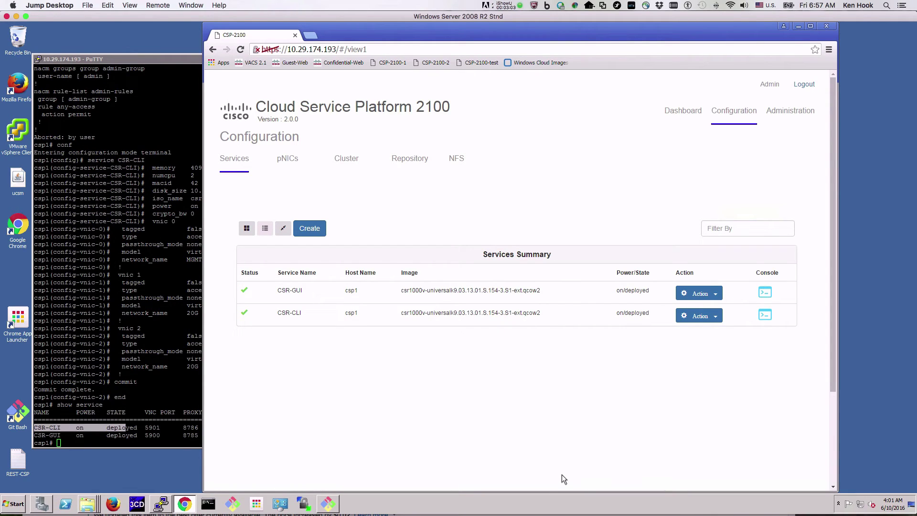
pyautogui.moveTo(166, 58); pyautogui.dragTo(207, 55)
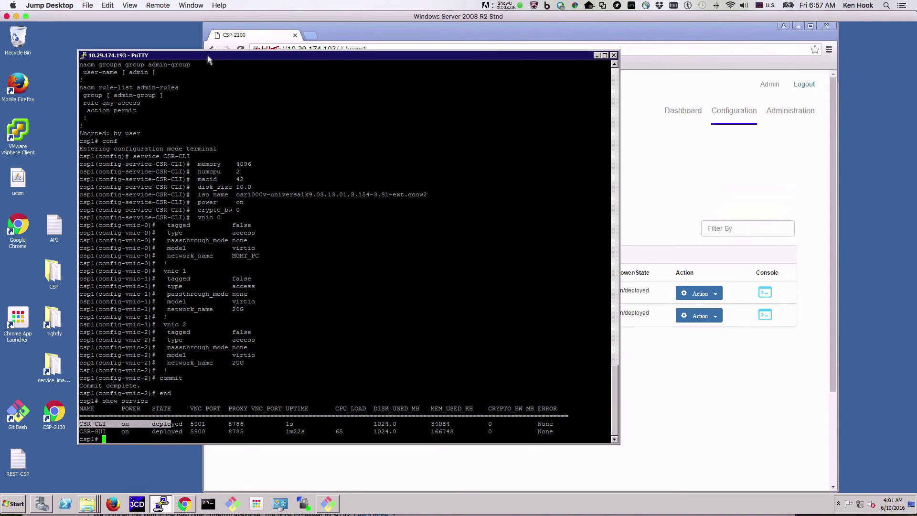
# - Copy the CSR-API3 curl POST command from the API notes file and minimize Notepad
pyautogui.doubleClick(47, 242)
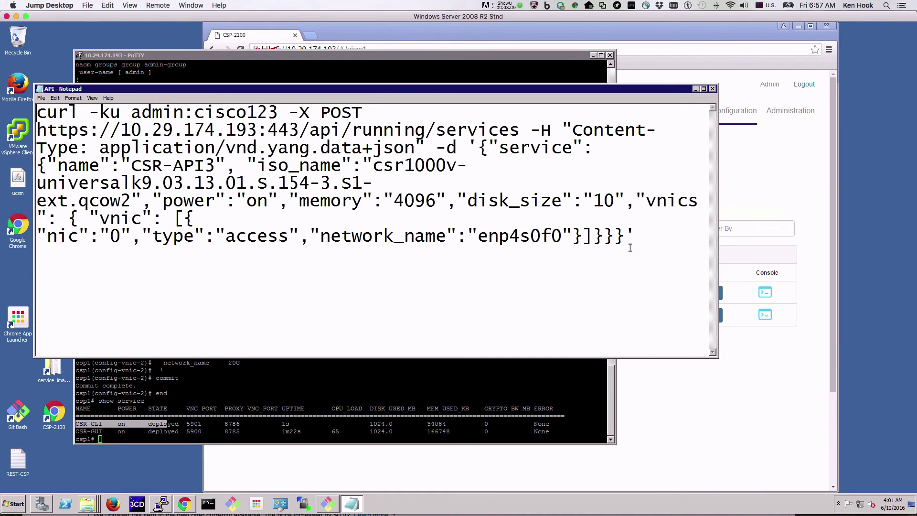
pyautogui.moveTo(635, 236); pyautogui.dragTo(26, 107)
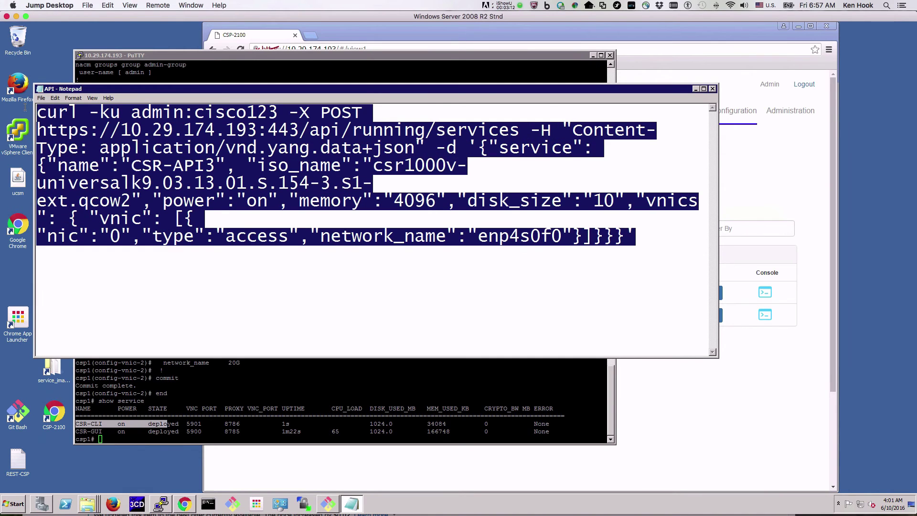
pyautogui.click(55, 98)
pyautogui.click(63, 128)
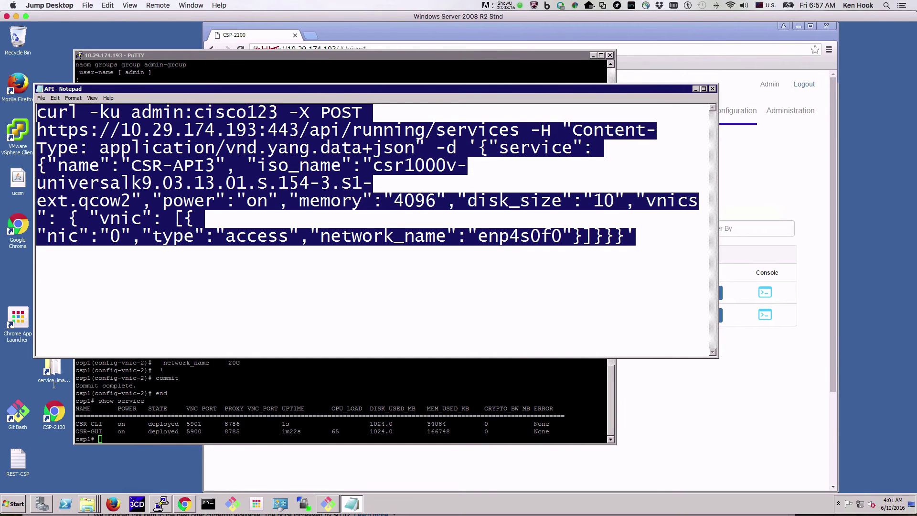
pyautogui.click(695, 89)
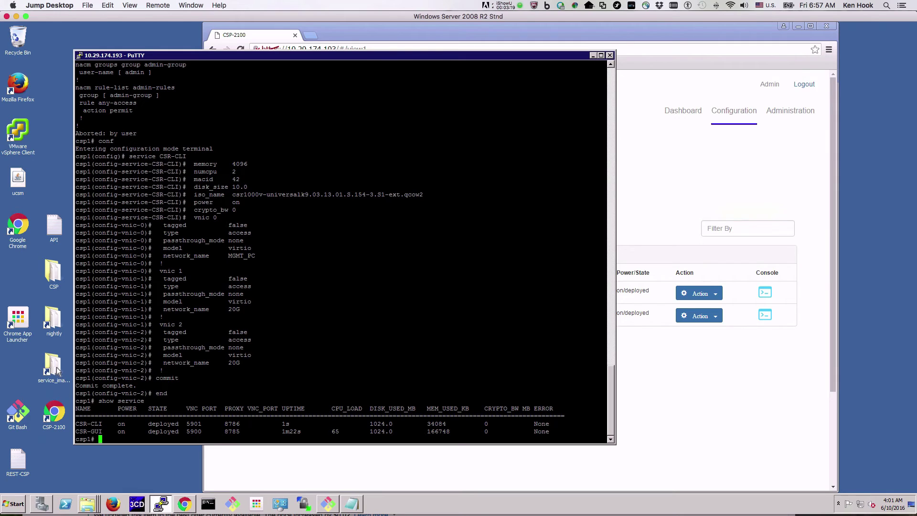
# - Paste and run the curl POST in Git Bash, getting a Created response for CSR-API3
pyautogui.doubleClick(27, 411)
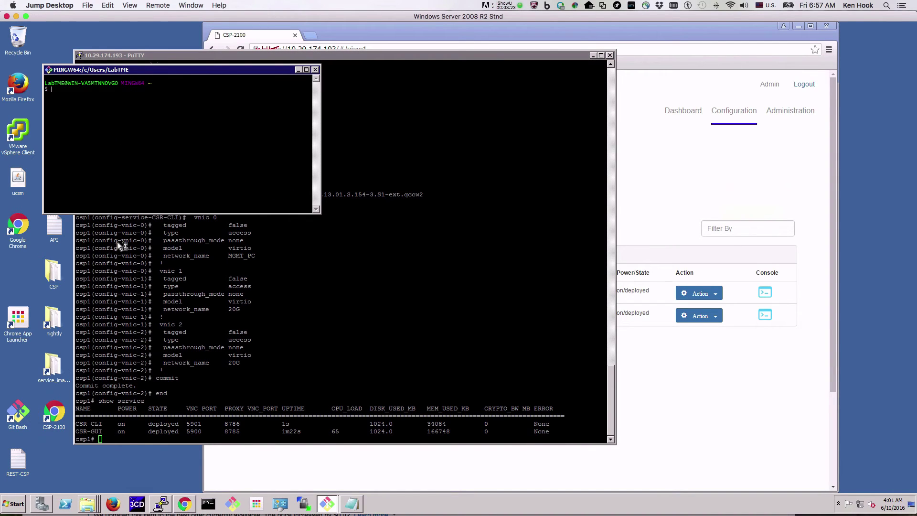
pyautogui.moveTo(319, 213); pyautogui.dragTo(537, 356)
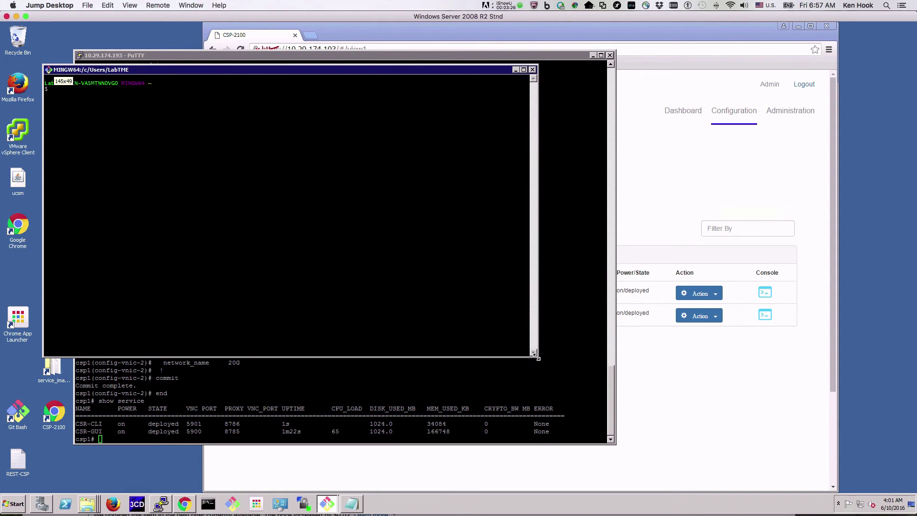
pyautogui.rightClick(89, 91)
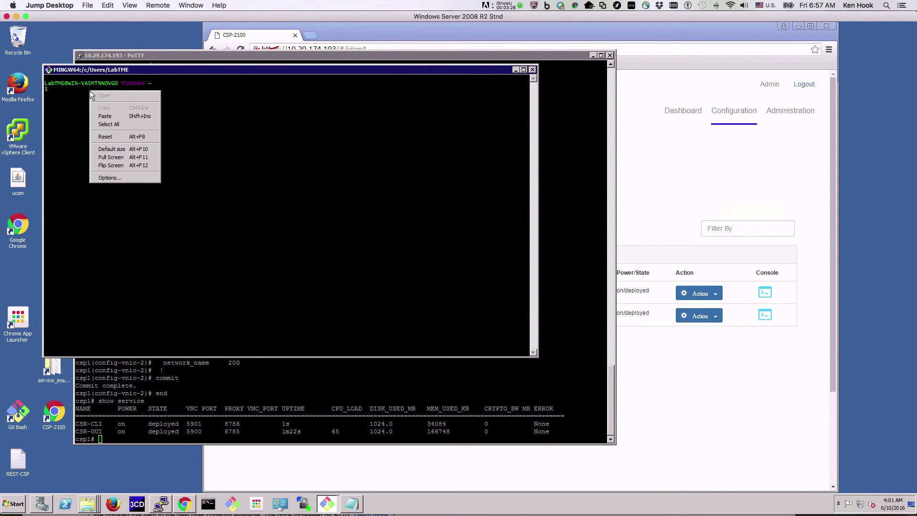
pyautogui.click(117, 119)
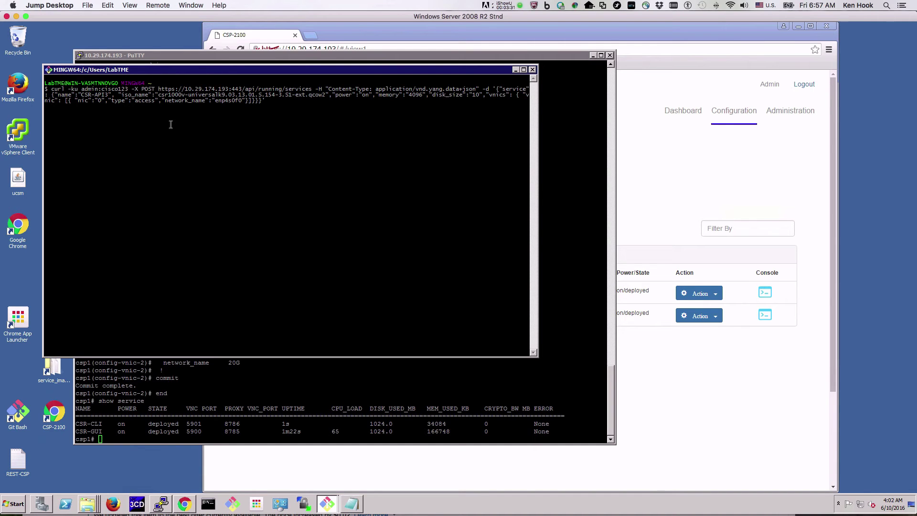
pyautogui.press('Return')
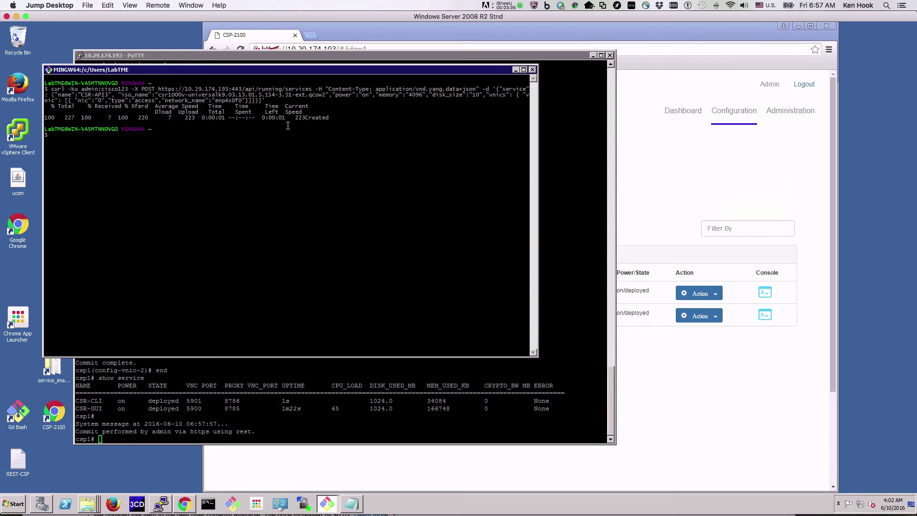
pyautogui.doubleClick(312, 117)
pyautogui.click(239, 422)
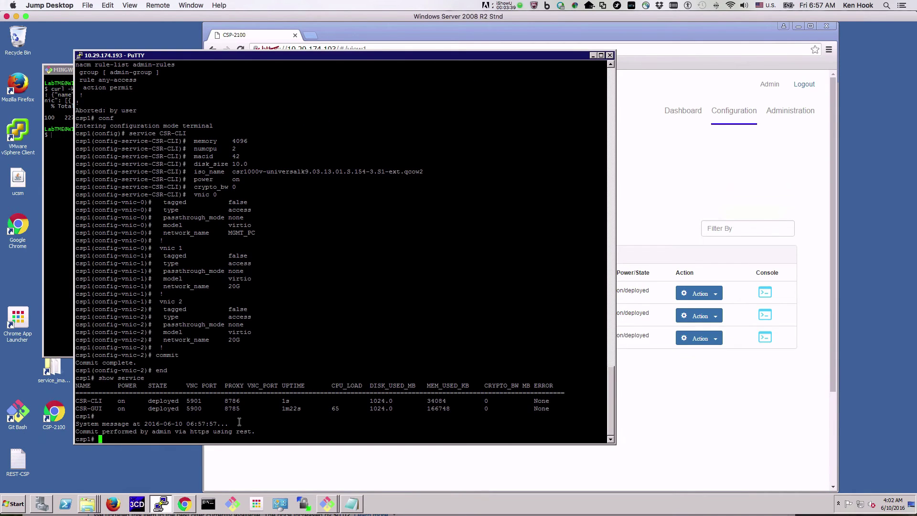
# - Run 'show service' in PuTTY and highlight CSR-API3 there and in the Services Summary table
pyautogui.write('show service')
pyautogui.press('Return')
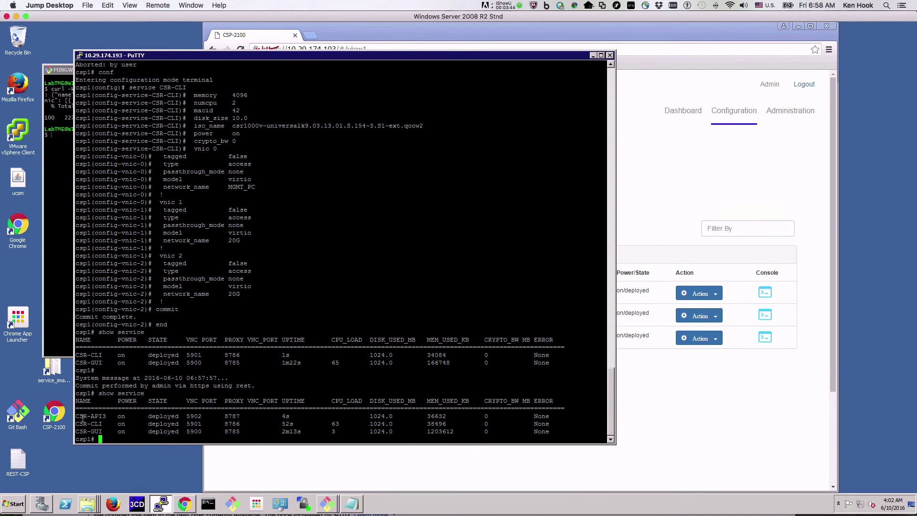
pyautogui.moveTo(80, 417); pyautogui.dragTo(117, 416)
pyautogui.click(308, 472)
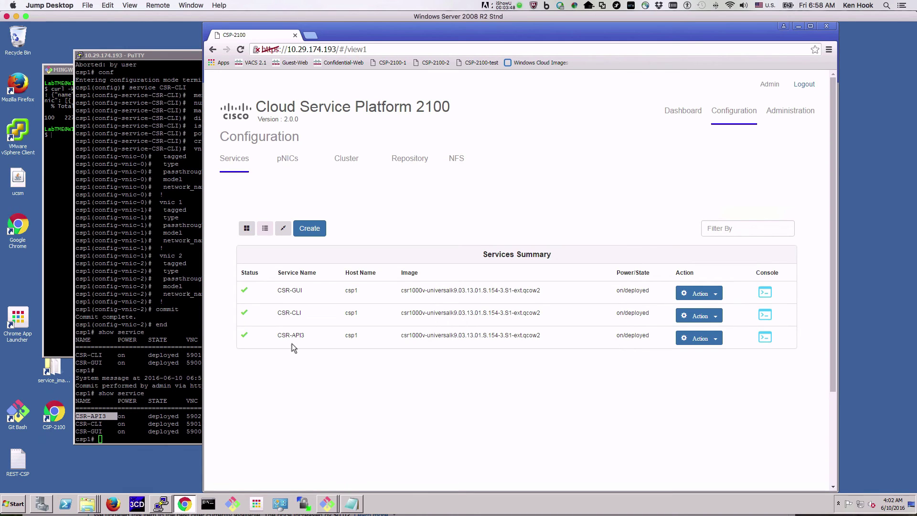
pyautogui.moveTo(276, 336); pyautogui.dragTo(315, 335)
# - Connect to the CSR-GUI router's noVNC console and let it boot to the Router> prompt
pyautogui.click(765, 294)
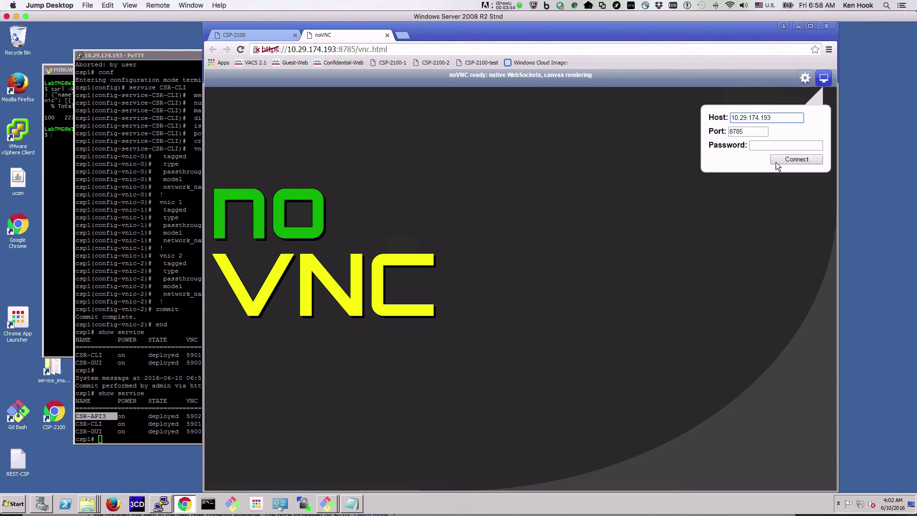
pyautogui.click(784, 159)
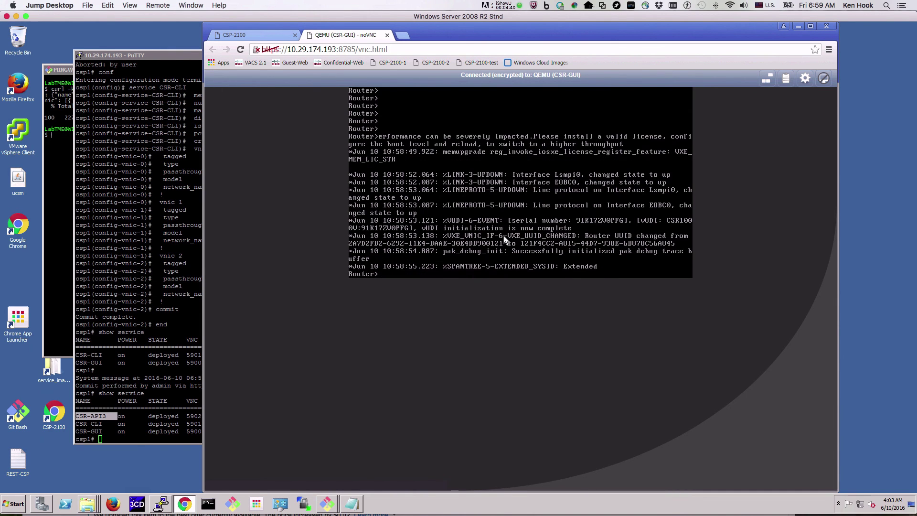
# - Enter privileged mode with 'en' and run 'show version' to display IOS XE 03.13.01.S
pyautogui.write('e')
pyautogui.write('nistrn')
pyautogui.press('Return')
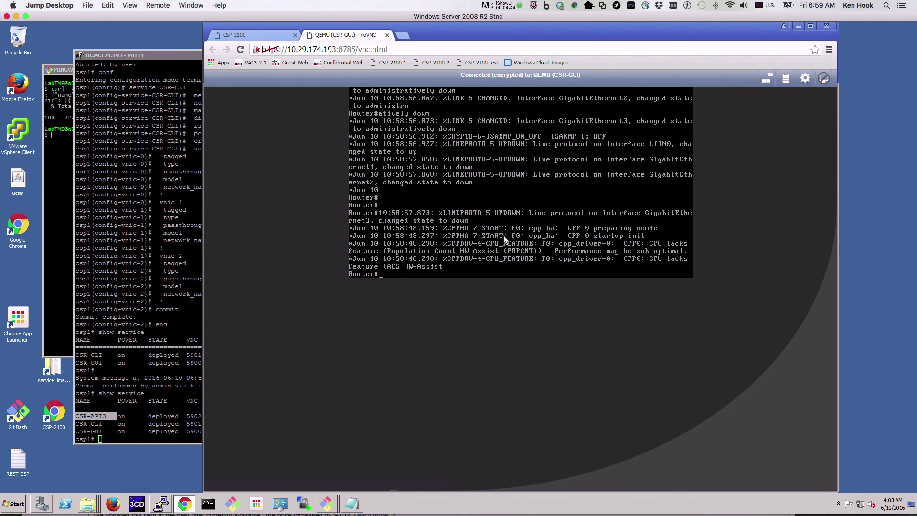
pyautogui.press('Return')
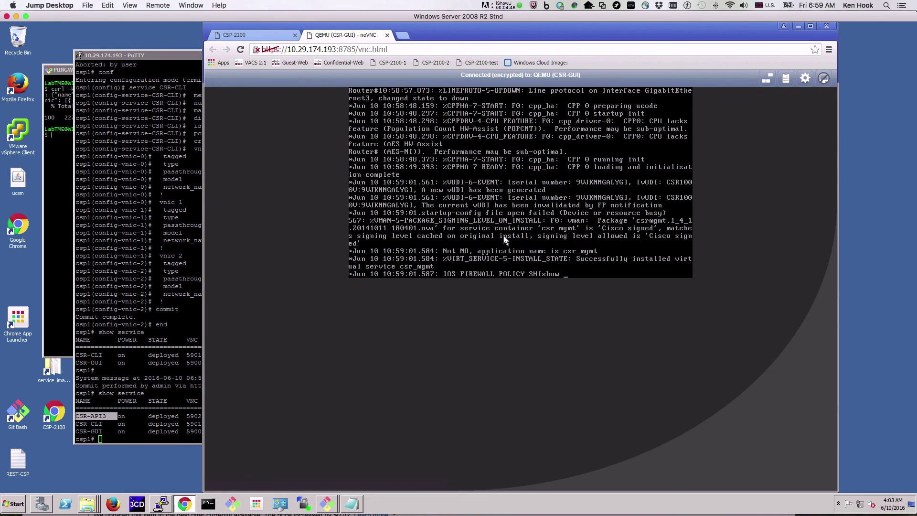
pyautogui.write('show ver')
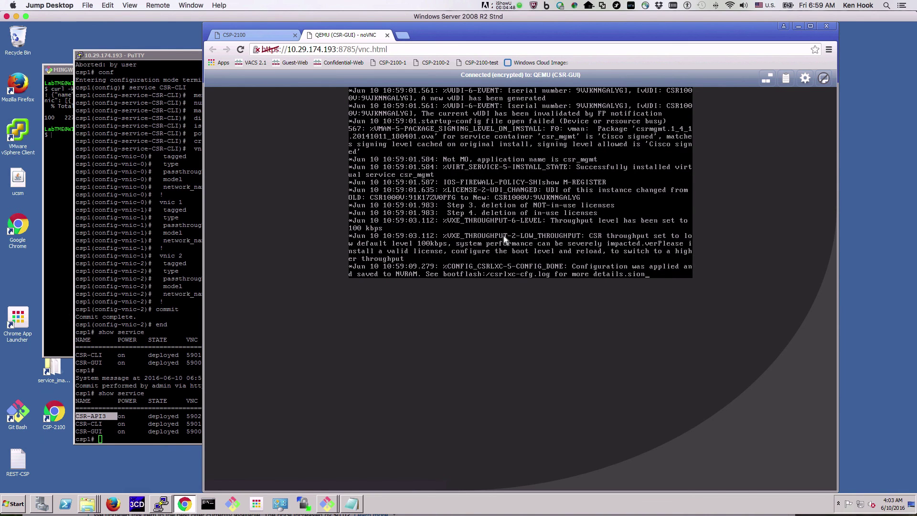
pyautogui.press('Return')
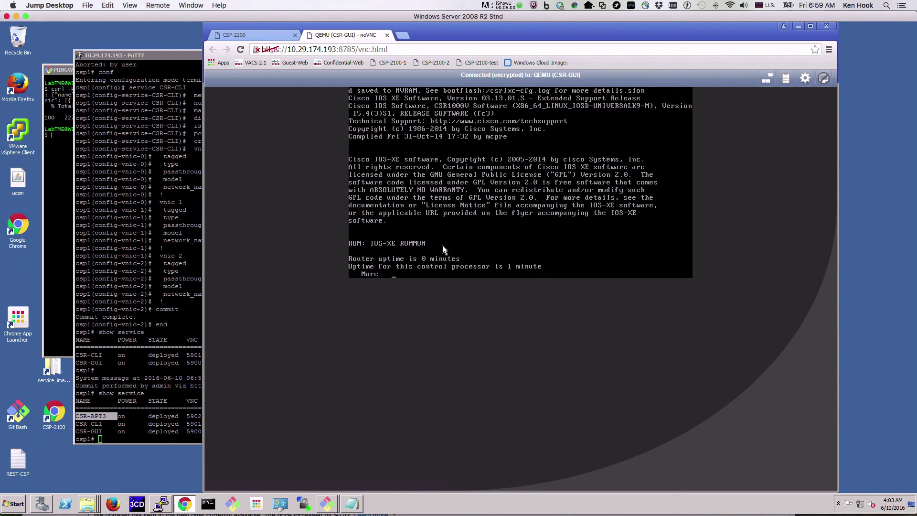
# - Switch back to the CSP-2100 tab showing CSR-GUI, CSR-CLI and CSR-API3 deployed on csp1
pyautogui.click(261, 34)
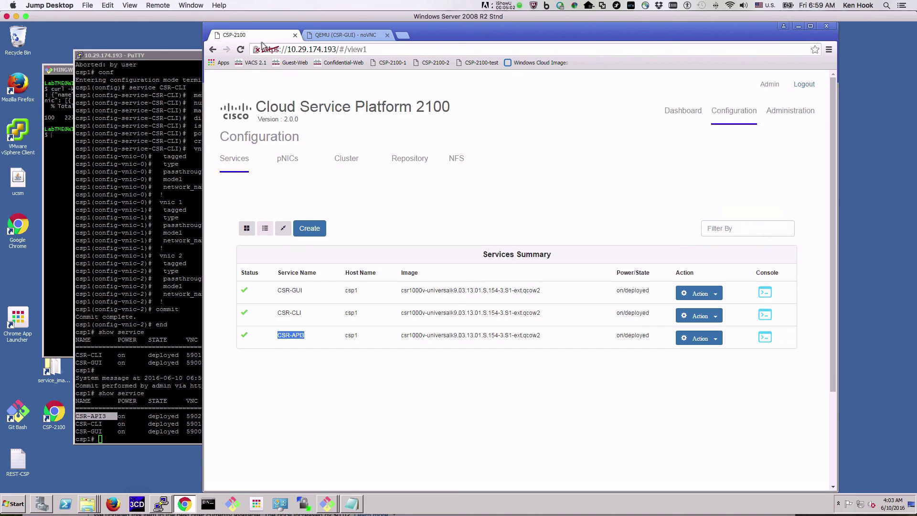